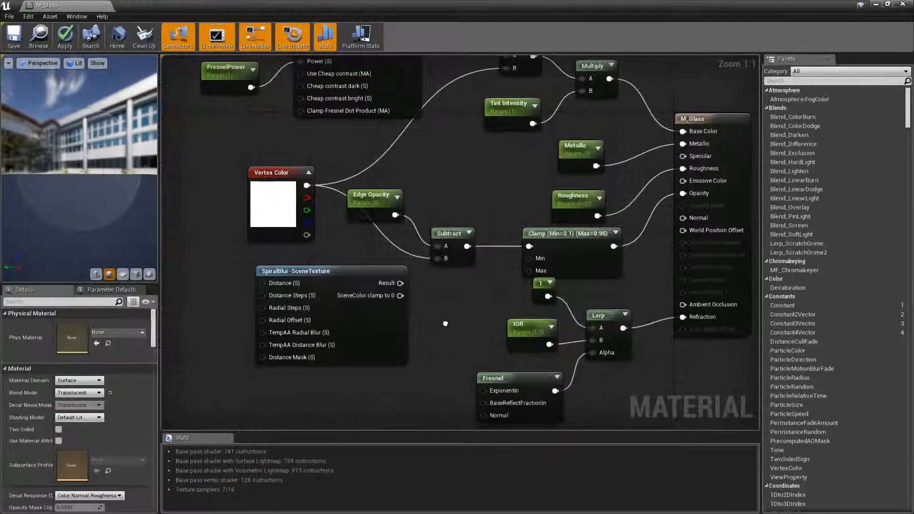
# Step: Shift the SpiralBlur-SceneTexture node away from the opacity nodes and place three Constant nodes in front of its inputs
pyautogui.moveTo(461, 247); pyautogui.dragTo(414, 247)
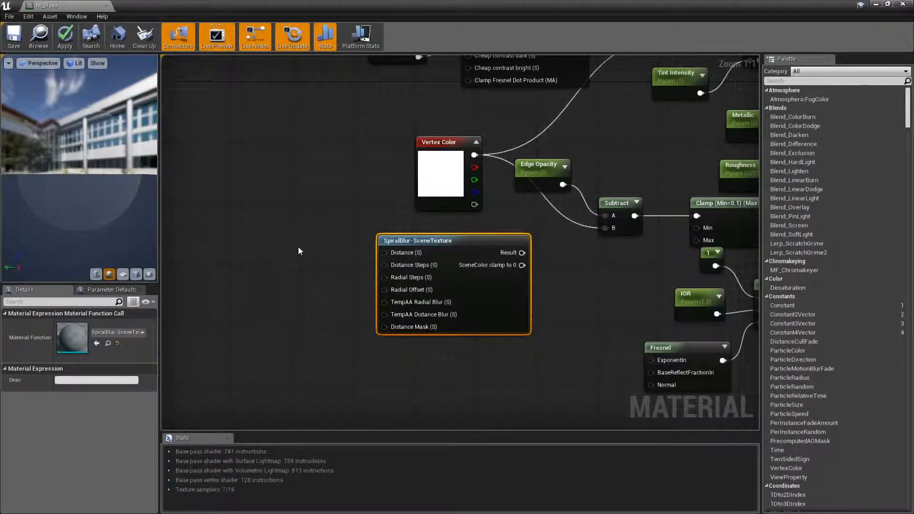
pyautogui.click(286, 212)
pyautogui.click(282, 267)
pyautogui.click(287, 330)
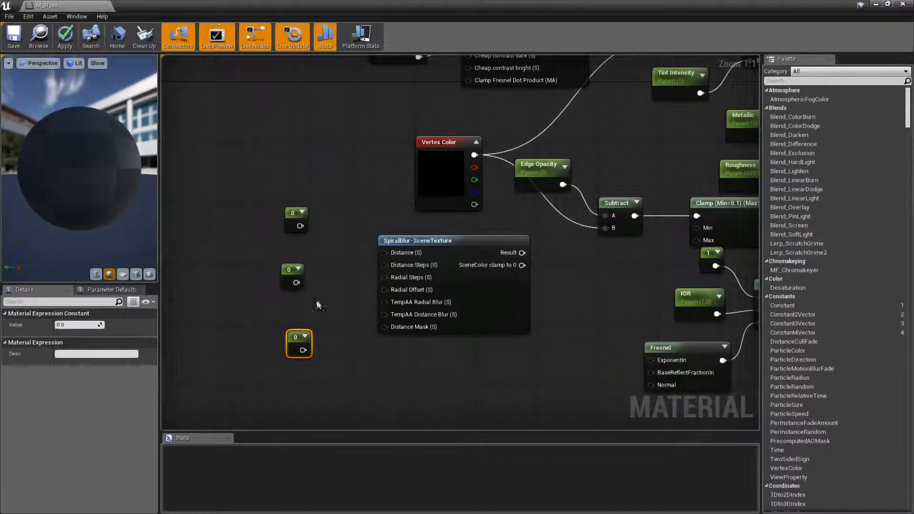
# Step: Wire the three constants, from upper to lower, into SpiralBlur's Distance, Distance Steps and TempAA Distance Blur inputs
pyautogui.moveTo(299, 225); pyautogui.dragTo(387, 253)
pyautogui.moveTo(296, 283); pyautogui.dragTo(390, 267)
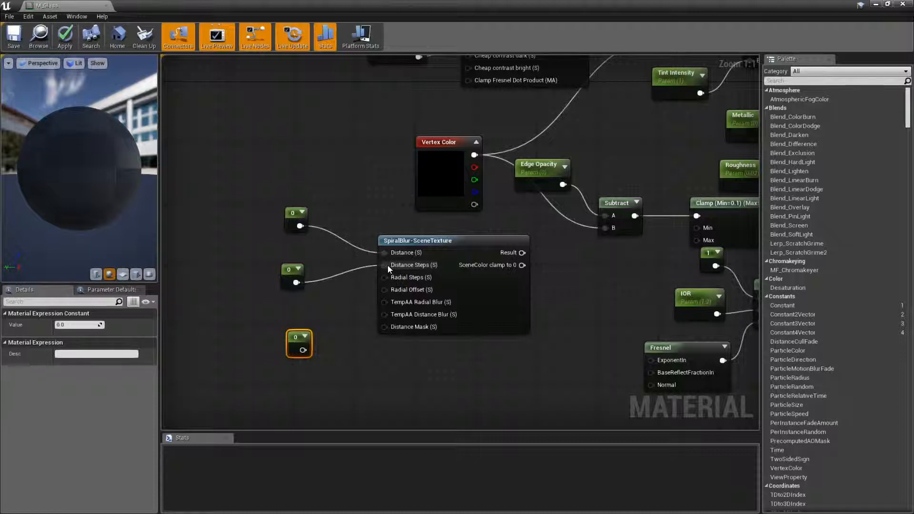
pyautogui.moveTo(303, 350); pyautogui.dragTo(386, 315)
pyautogui.click(330, 259)
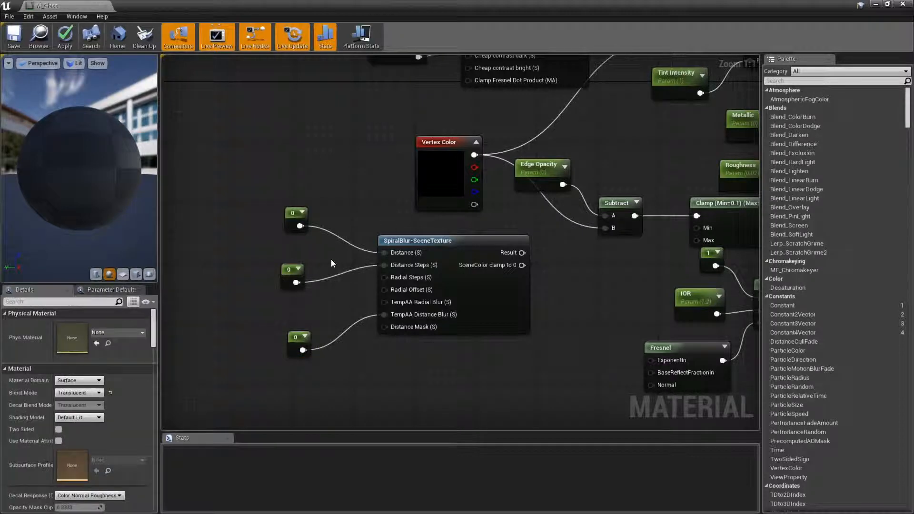
# Step: Convert the constant feeding SpiralBlur's Distance input to a parameter named Distance
pyautogui.rightClick(293, 213)
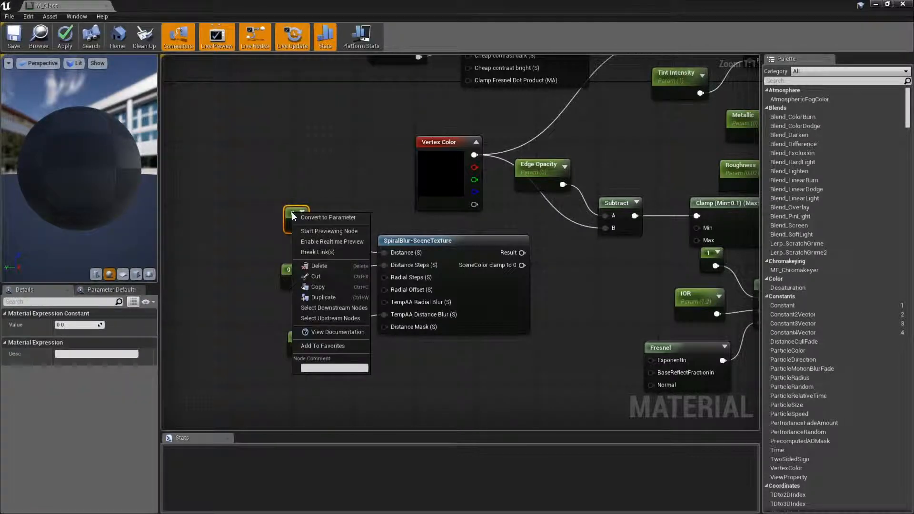
pyautogui.click(322, 217)
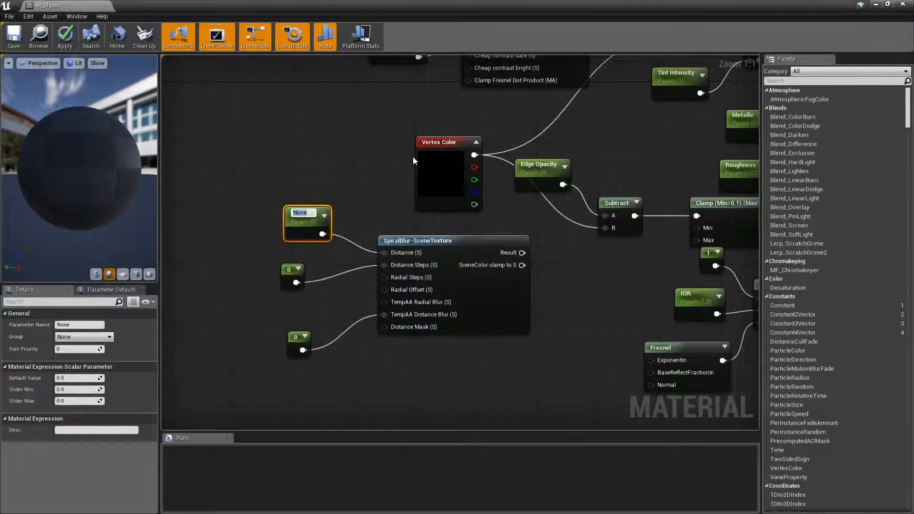
pyautogui.write('Distanc')
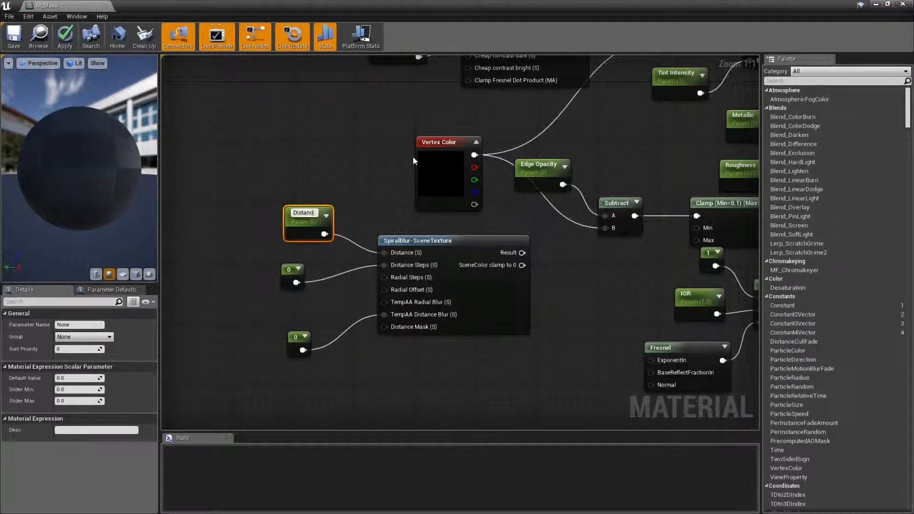
pyautogui.write('e')
pyautogui.press('Return')
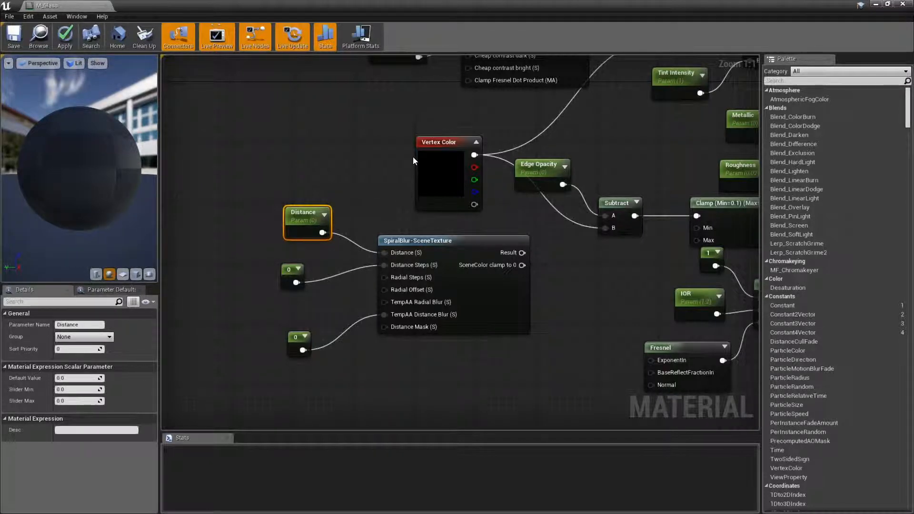
# Step: Convert the Distance Steps constant to a parameter named Distance Steps, and set the TempAA Distance Blur constant to 1
pyautogui.rightClick(291, 269)
pyautogui.click(315, 272)
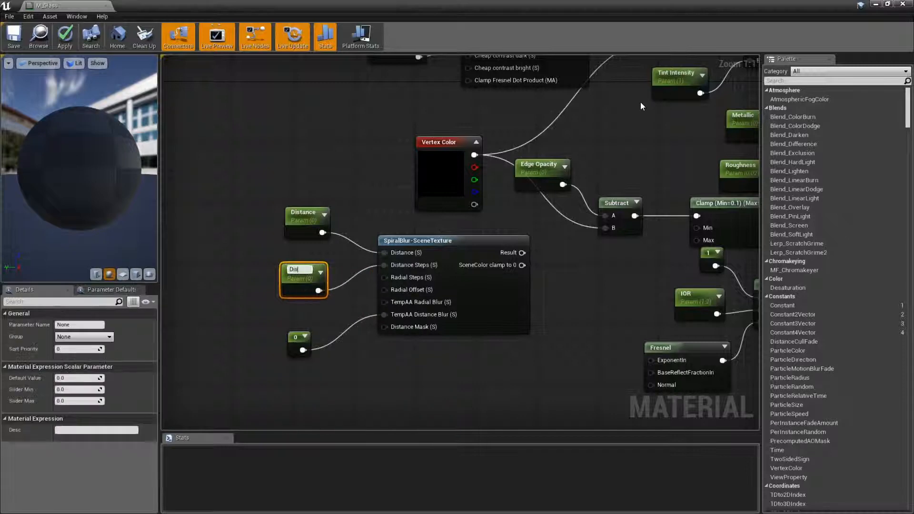
pyautogui.write('Distance Steps')
pyautogui.press('Return')
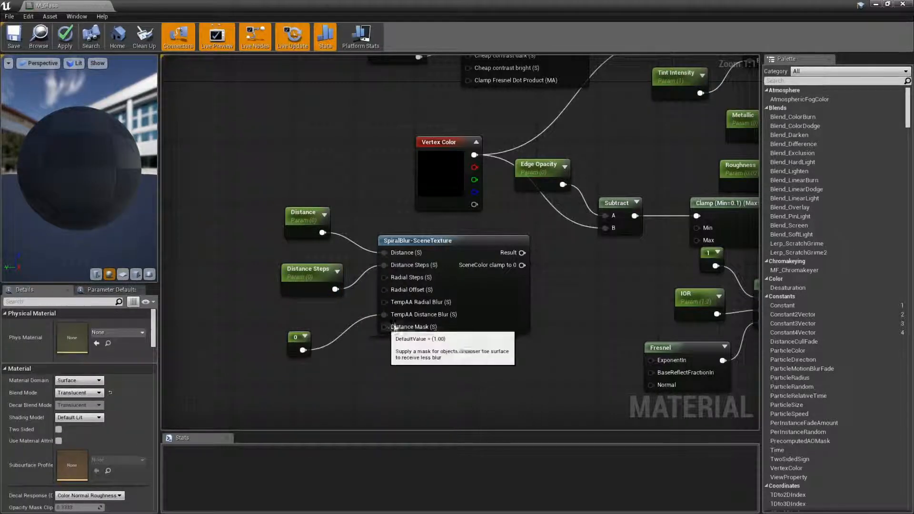
pyautogui.click(293, 339)
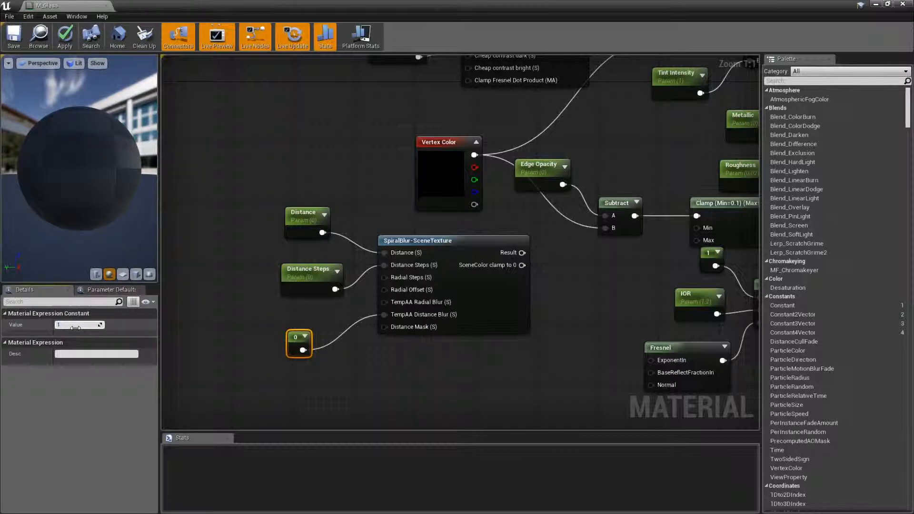
pyautogui.press('Return')
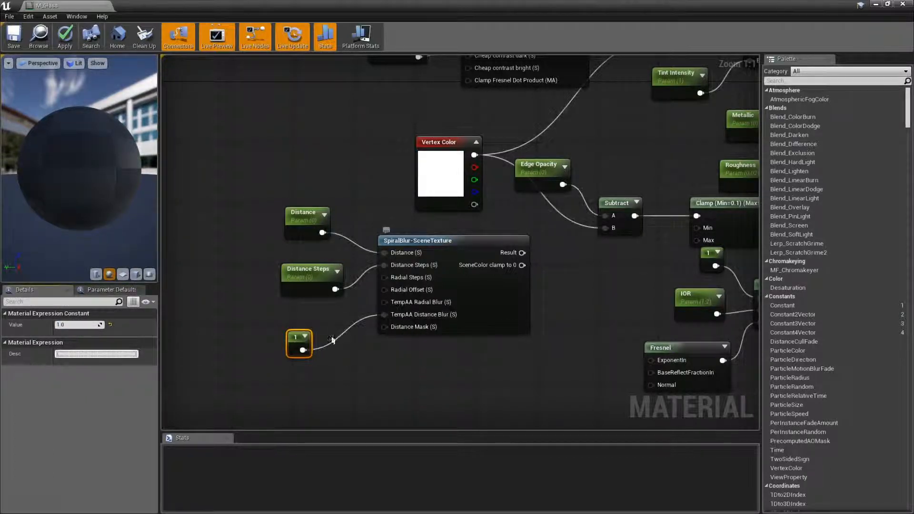
# Step: Create an Add node below Subtract and connect Subtract's output to its A input
pyautogui.moveTo(598, 274); pyautogui.dragTo(406, 320, button='right')
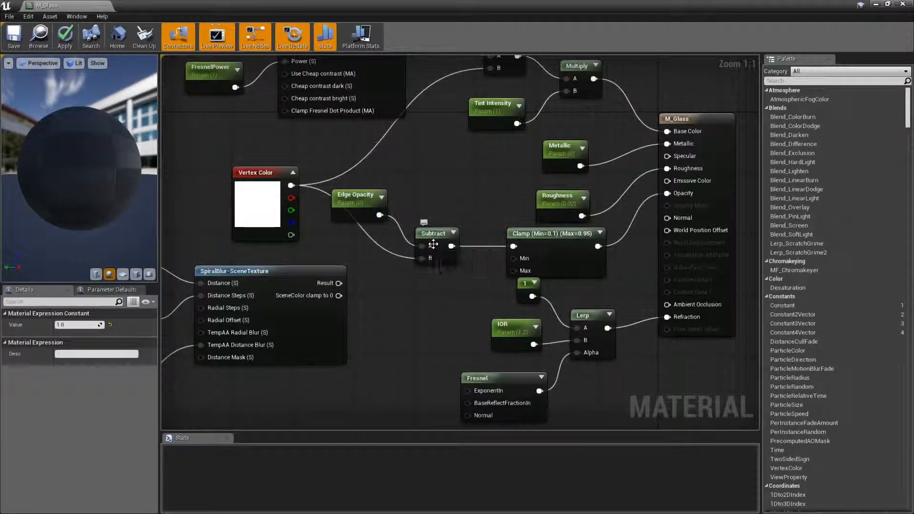
pyautogui.rightClick(454, 285)
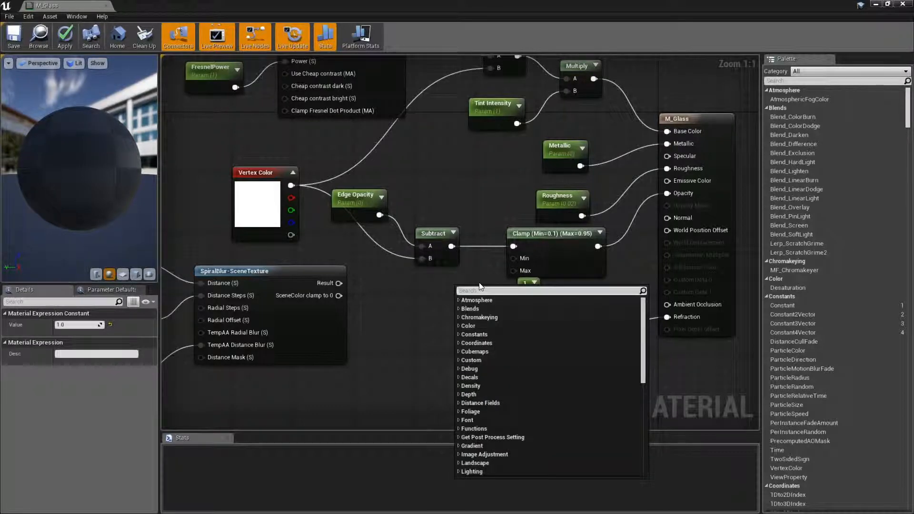
pyautogui.write('add')
pyautogui.press('Return')
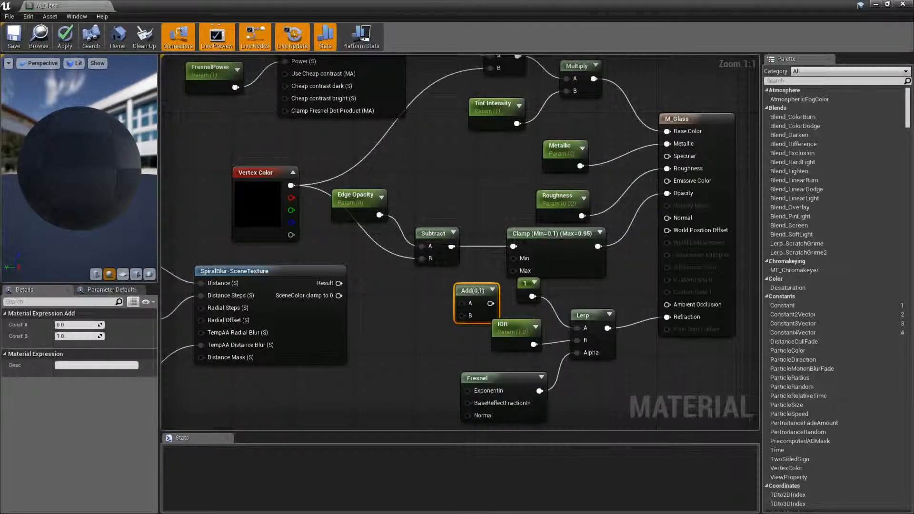
pyautogui.moveTo(451, 246); pyautogui.dragTo(462, 303)
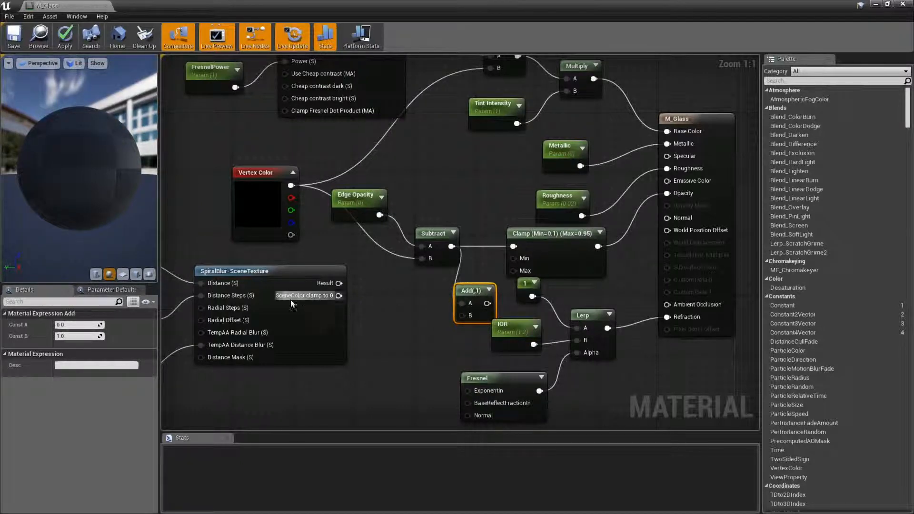
# Step: Connect SpiralBlur's SceneColor clamp to 0 output to Add's B input and route the Add result into the opacity Clamp
pyautogui.moveTo(342, 296)
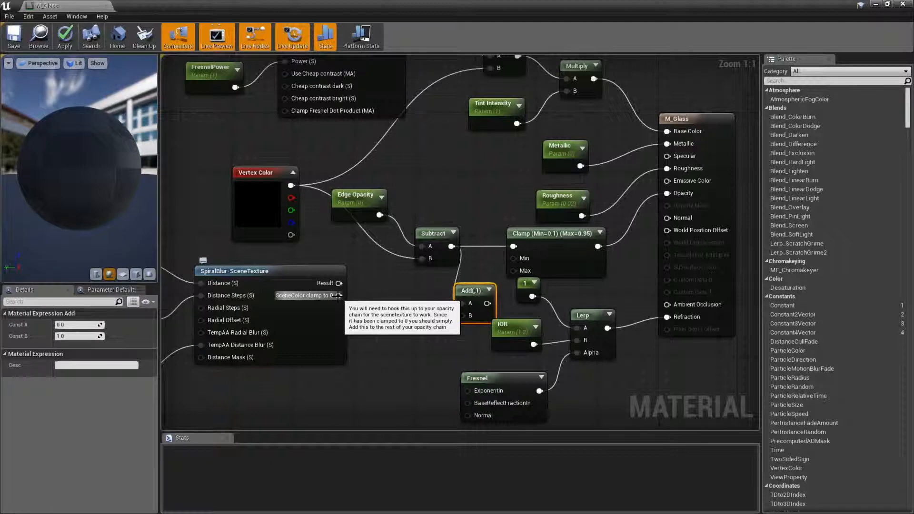
pyautogui.moveTo(338, 295); pyautogui.dragTo(461, 315)
pyautogui.moveTo(434, 241); pyautogui.dragTo(419, 240)
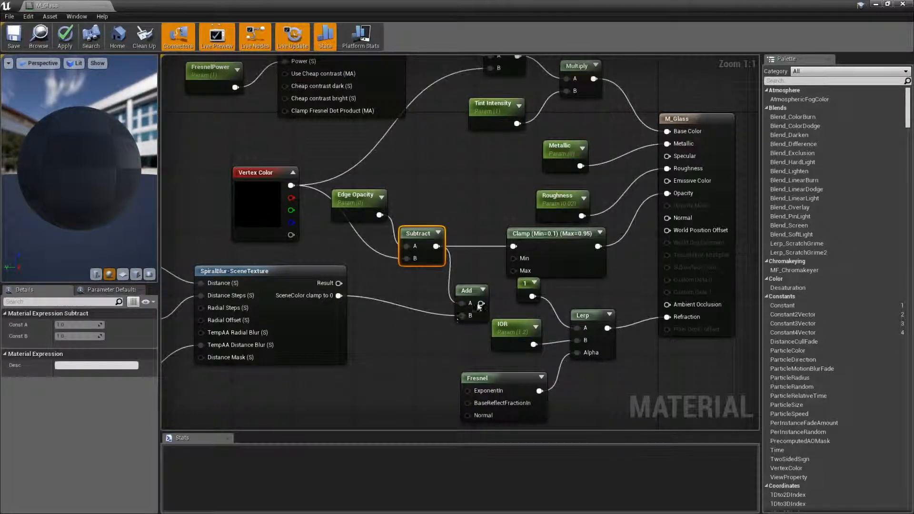
pyautogui.moveTo(480, 303); pyautogui.dragTo(513, 246)
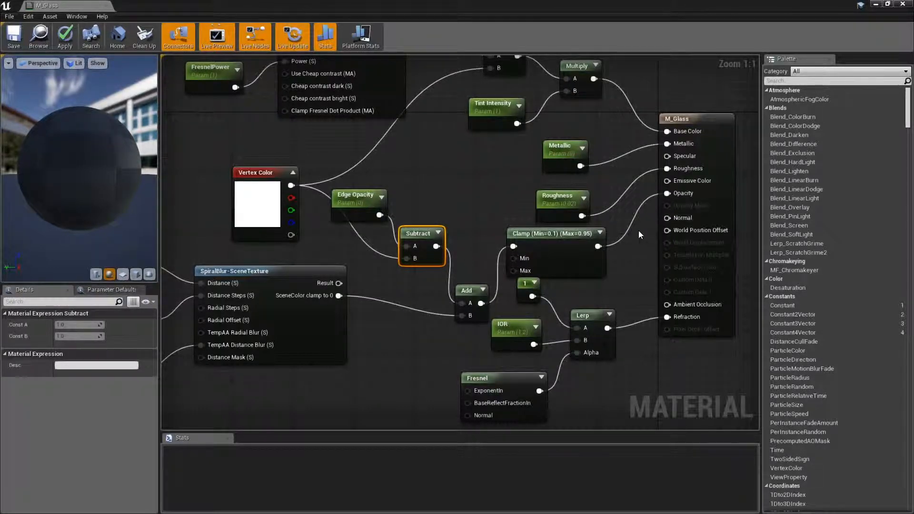
# Step: Move the Roughness parameter beside Metallic and add a 1-x node fed by the Vertex Color output
pyautogui.moveTo(557, 196); pyautogui.dragTo(498, 149)
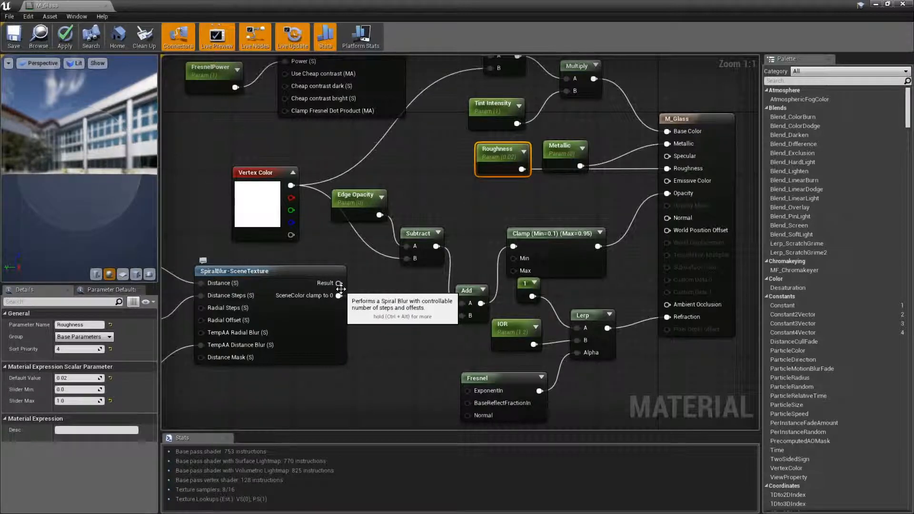
pyautogui.moveTo(338, 296); pyautogui.dragTo(460, 315)
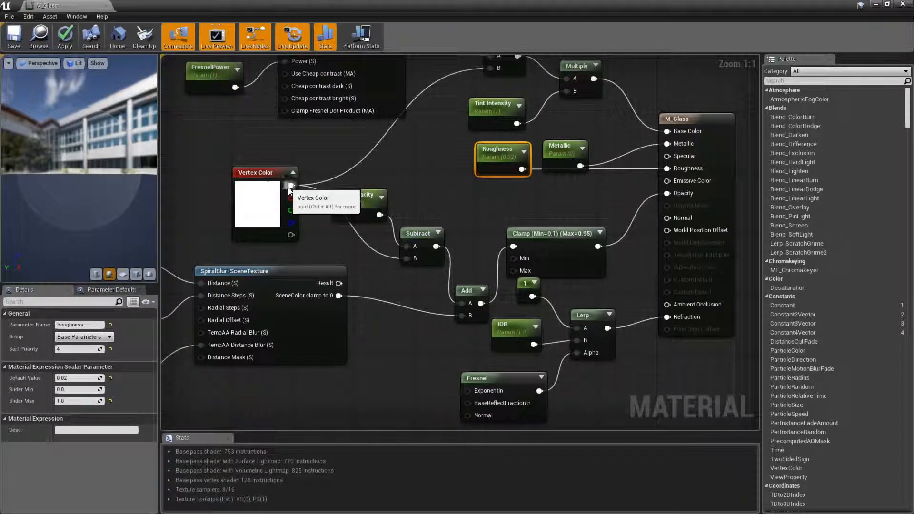
pyautogui.click(436, 172)
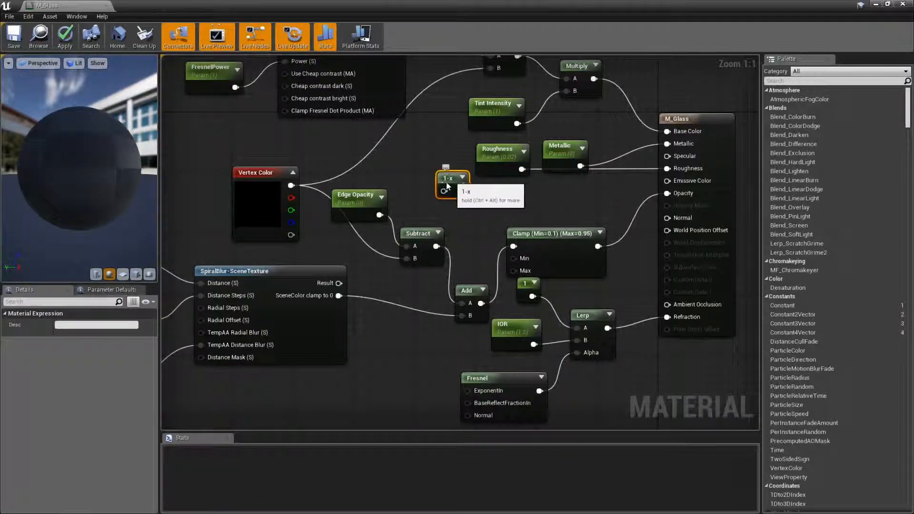
pyautogui.moveTo(447, 183); pyautogui.dragTo(439, 185)
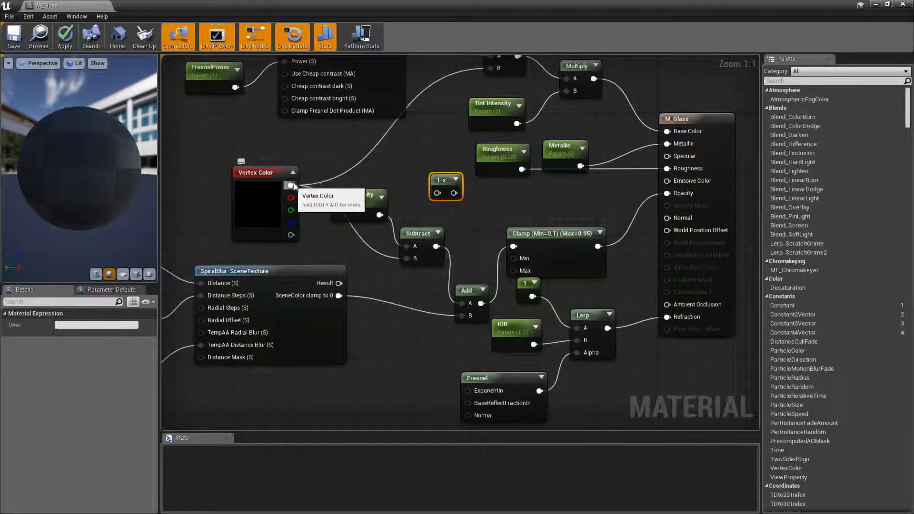
pyautogui.moveTo(291, 185); pyautogui.dragTo(439, 195)
# Step: Add a Multiply node combining the 1-x output with SpiralBlur's Result, and connect it to the material's Emissive Color
pyautogui.click(496, 209)
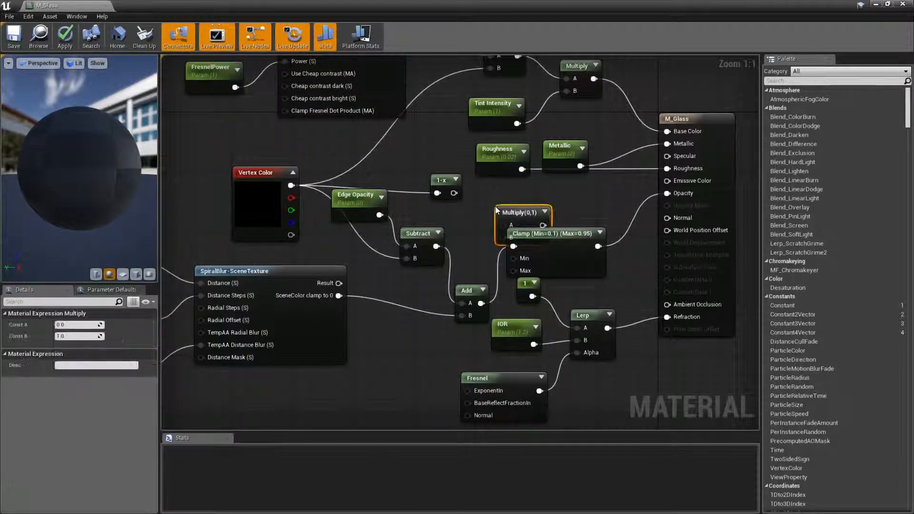
pyautogui.moveTo(496, 210)
pyautogui.mouseDown()
pyautogui.moveTo(483, 198)
pyautogui.moveTo(490, 217)
pyautogui.mouseUp()
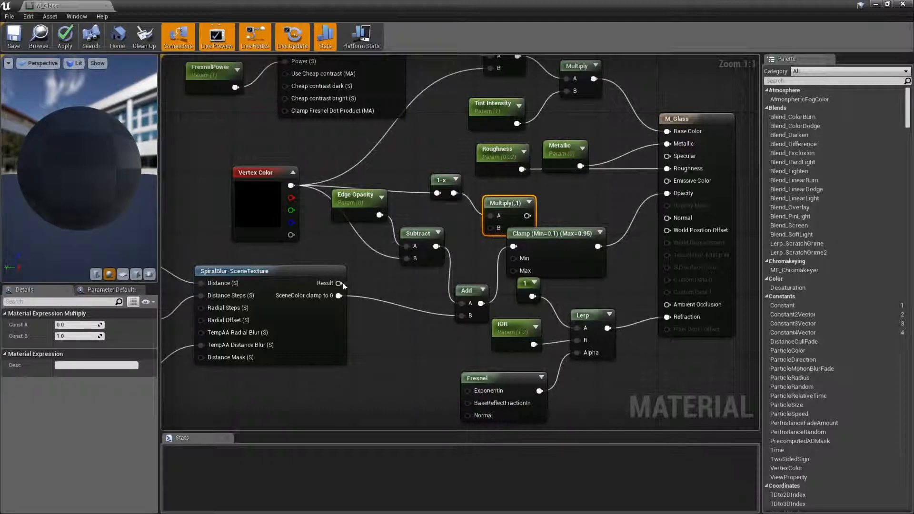
pyautogui.moveTo(339, 284); pyautogui.dragTo(679, 180)
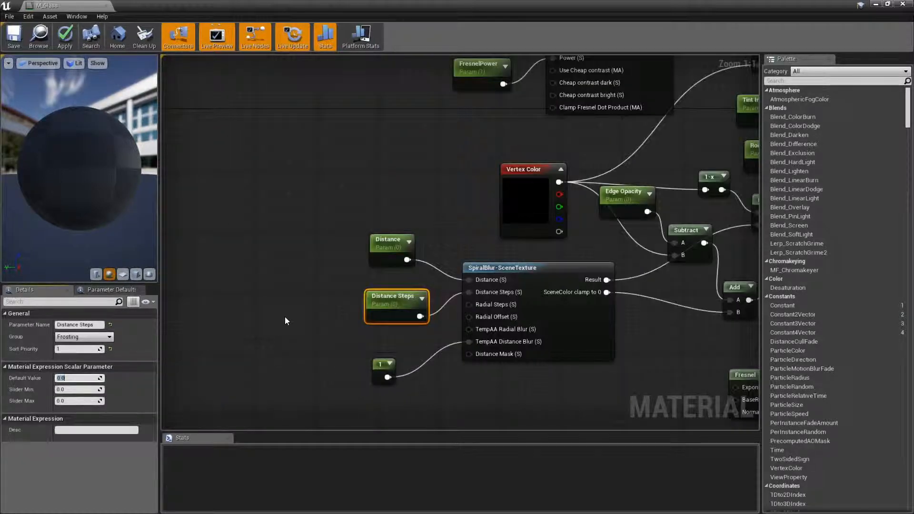
pyautogui.click(285, 316)
pyautogui.moveTo(640, 240); pyautogui.dragTo(347, 231, button='right')
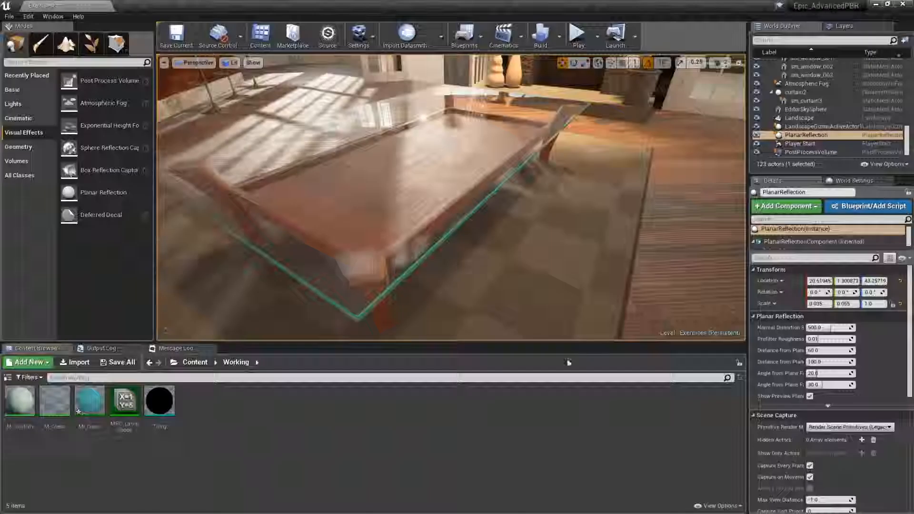
# Step: Open the MI_Glass material instance from the level editor and set its Frosting Distance Steps to 2
pyautogui.moveTo(527, 249); pyautogui.dragTo(526, 229, button='right')
pyautogui.moveTo(339, 224); pyautogui.dragTo(344, 225, button='right')
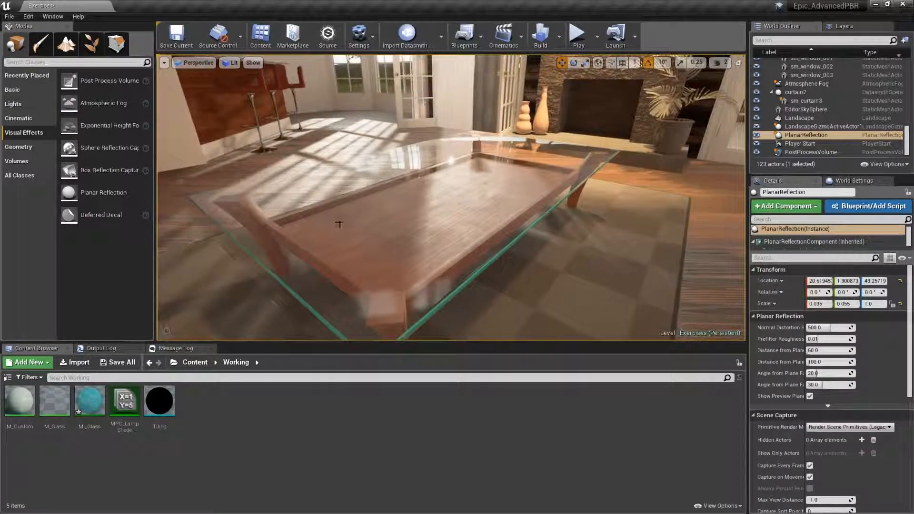
pyautogui.moveTo(465, 250); pyautogui.dragTo(465, 260, button='right')
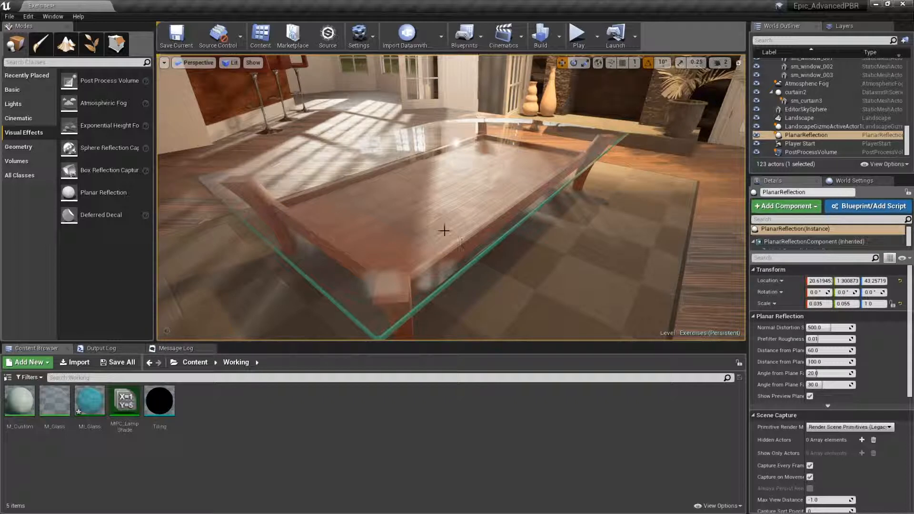
pyautogui.doubleClick(90, 401)
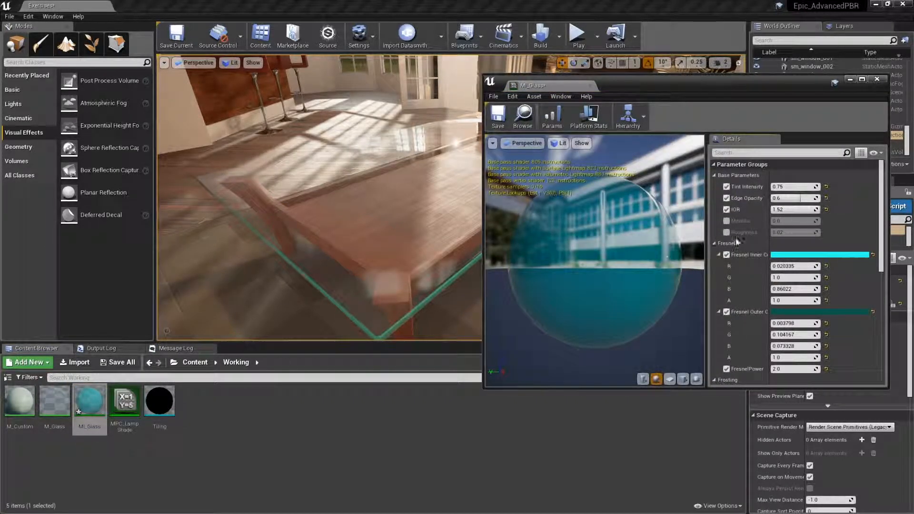
pyautogui.scroll(-4, 786, 248)
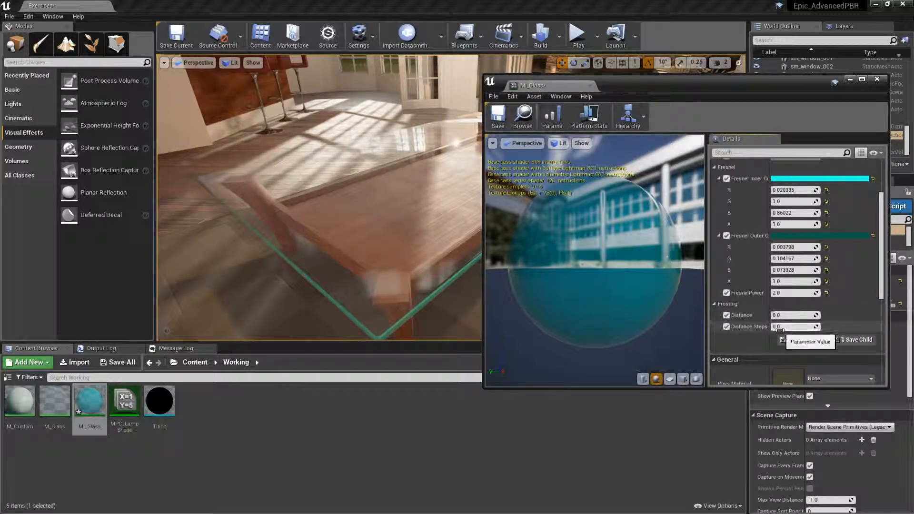
pyautogui.moveTo(777, 329); pyautogui.dragTo(798, 328)
pyautogui.click(797, 328)
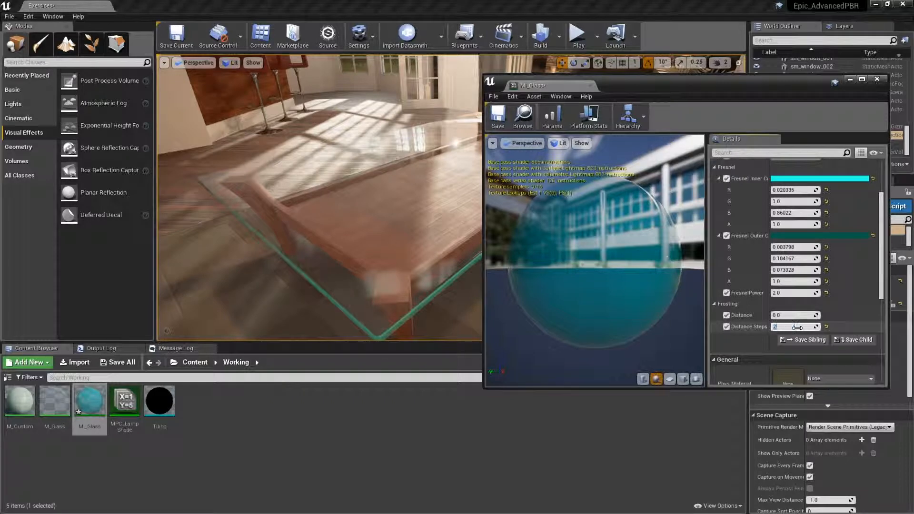
pyautogui.write('2')
pyautogui.press('Return')
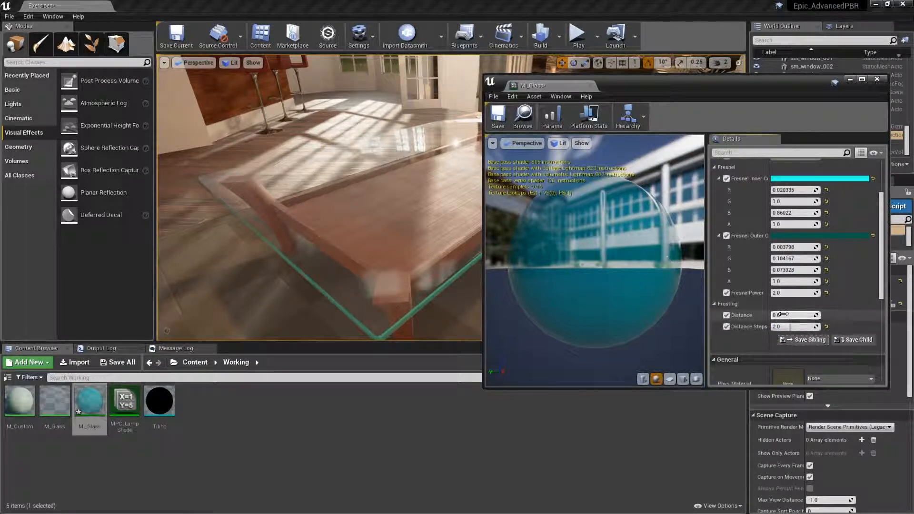
# Step: Raise the Frosting Distance to about 0.16 and inspect the glass tabletop up close in the level viewport
pyautogui.moveTo(784, 314); pyautogui.dragTo(816, 314)
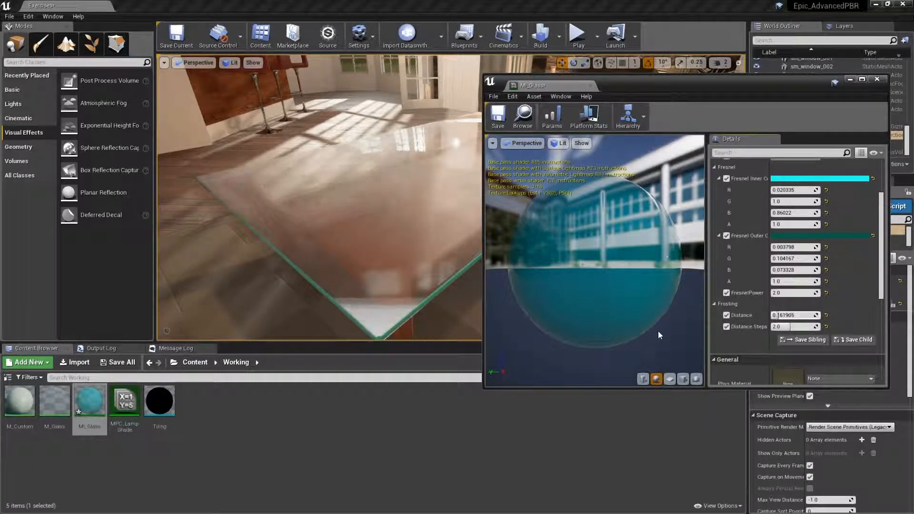
pyautogui.moveTo(415, 316); pyautogui.dragTo(450, 314, button='right')
pyautogui.moveTo(347, 313)
pyautogui.mouseDown(button='right')
pyautogui.moveTo(376, 305)
pyautogui.moveTo(372, 315)
pyautogui.moveTo(348, 313)
pyautogui.moveTo(355, 313)
pyautogui.mouseUp(button='right')
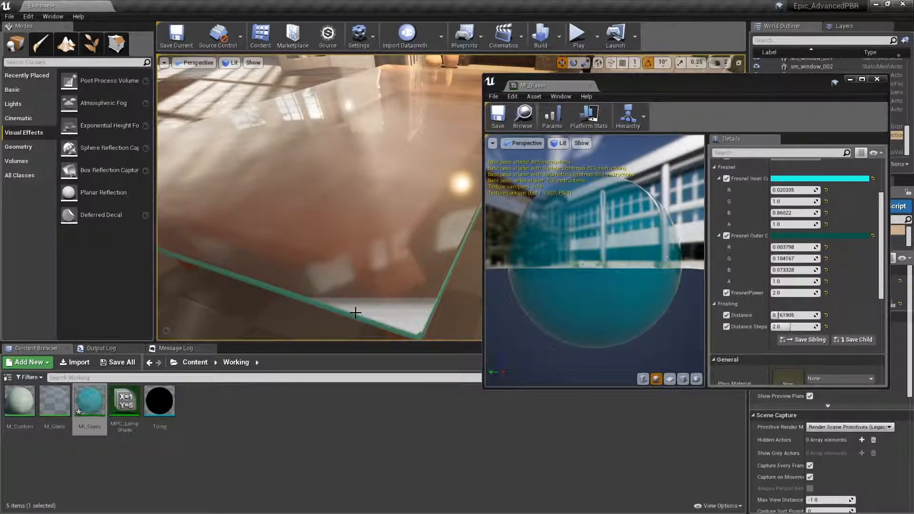
pyautogui.press('F11')
pyautogui.moveTo(355, 312); pyautogui.dragTo(314, 296, button='right')
pyautogui.press('F11')
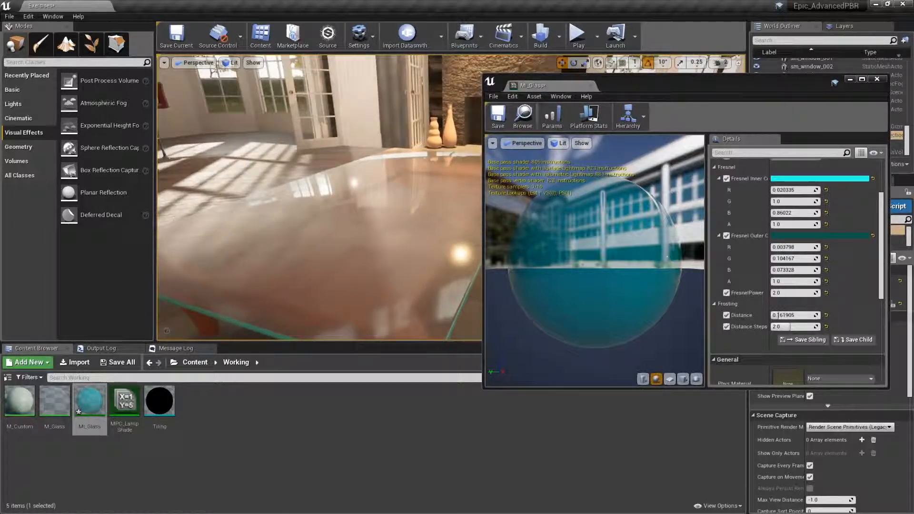
pyautogui.moveTo(370, 217); pyautogui.dragTo(388, 243, button='right')
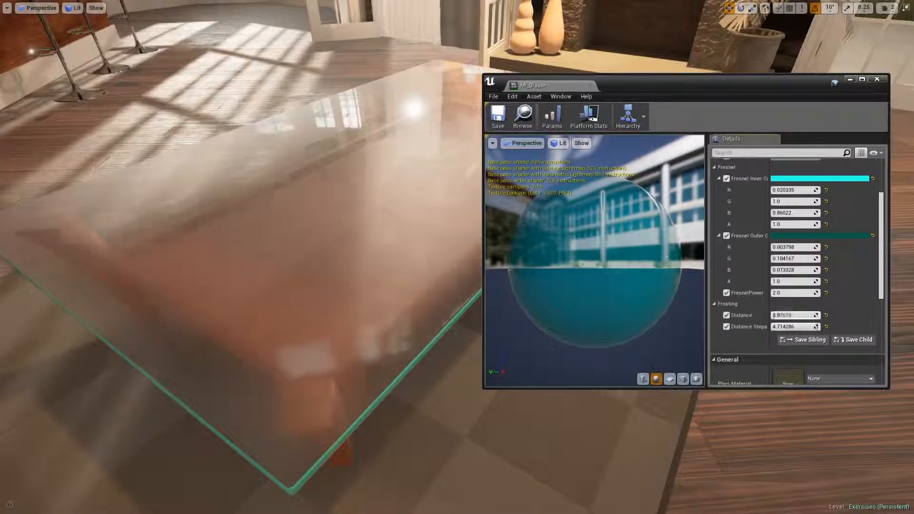
# Step: Set MI_Glass's Frosting Distance to 0.1 and Distance Steps to 1
pyautogui.moveTo(788, 326)
pyautogui.mouseDown()
pyautogui.moveTo(805, 325)
pyautogui.moveTo(800, 315)
pyautogui.moveTo(809, 315)
pyautogui.moveTo(794, 327)
pyautogui.mouseUp()
pyautogui.click(801, 315)
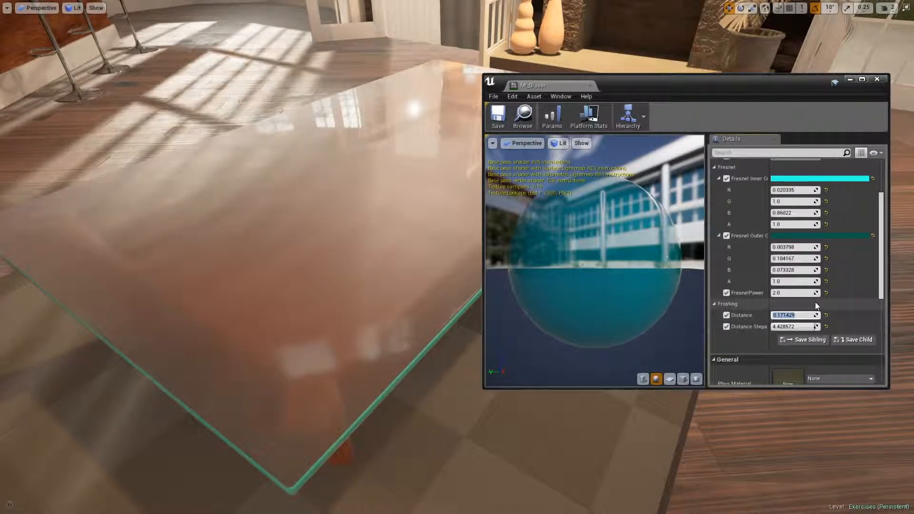
pyautogui.write('.1')
pyautogui.press('Return')
pyautogui.press('Tab')
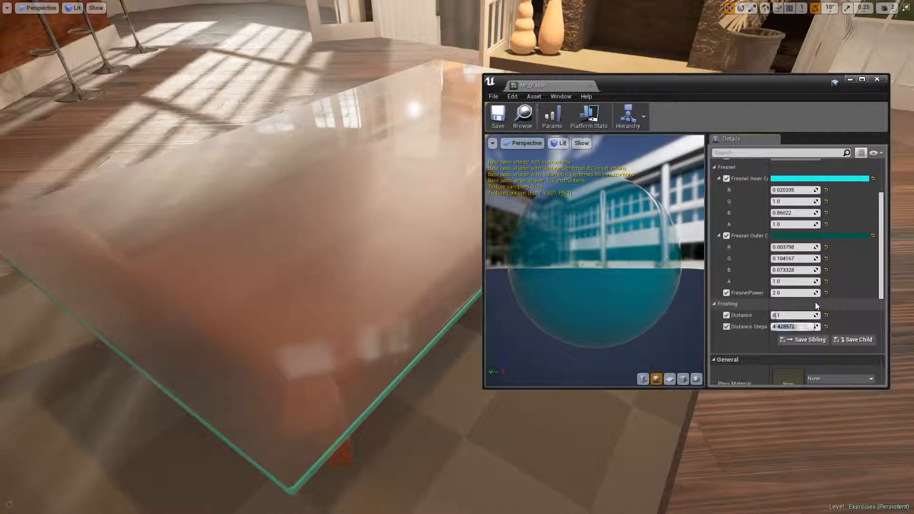
pyautogui.write('1')
pyautogui.press('Return')
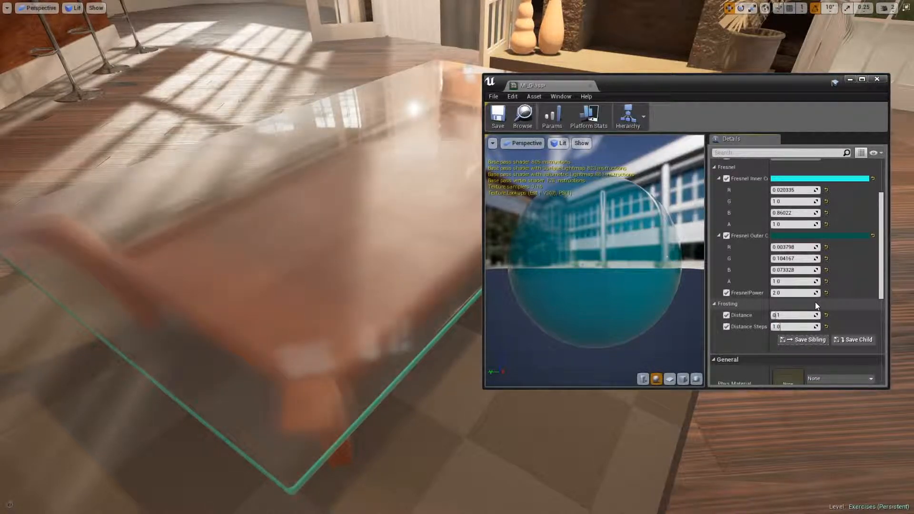